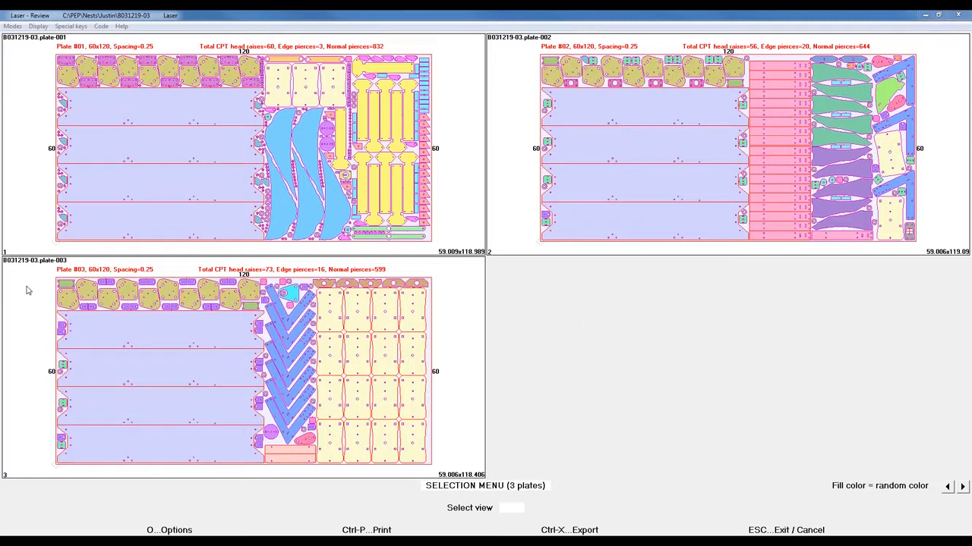
Leave the nest review and start a fully automatic CAD conversion of the marked DXF files to PEP drawings, pausing for secondary operations
key("Escape")
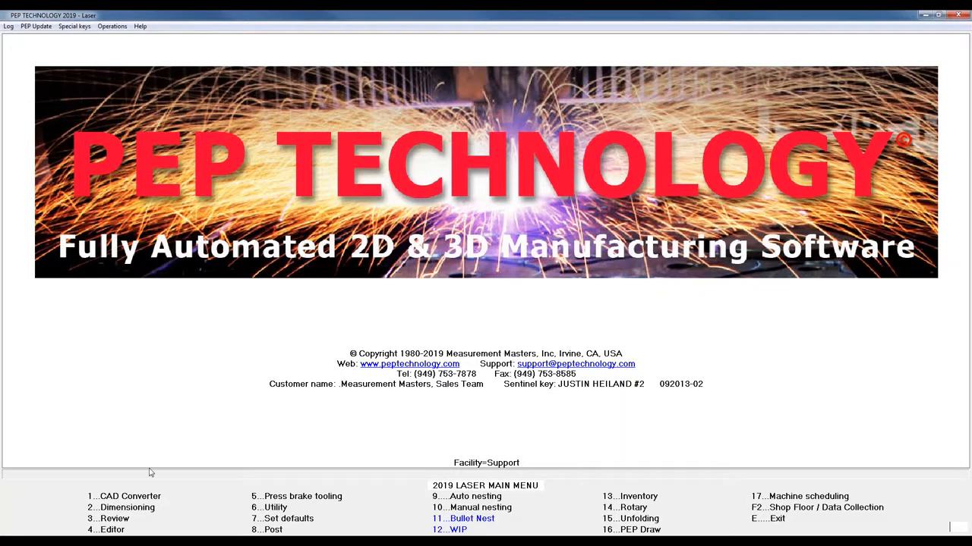
left_click(133, 498)
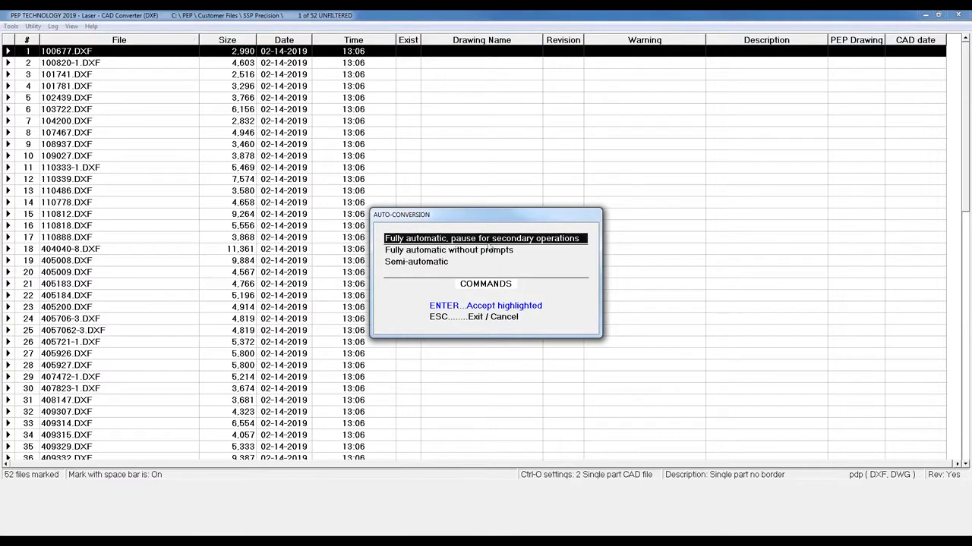
left_click(458, 306)
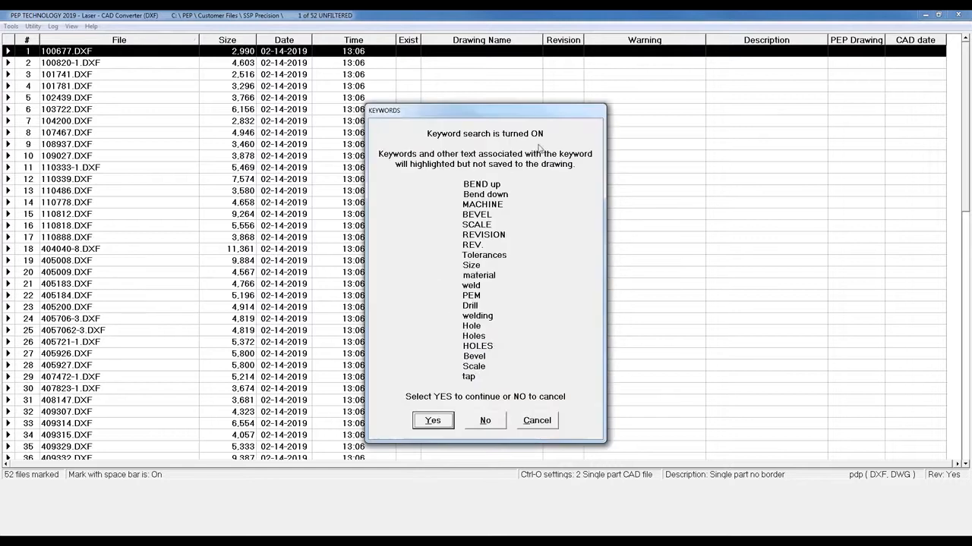
left_click(432, 422)
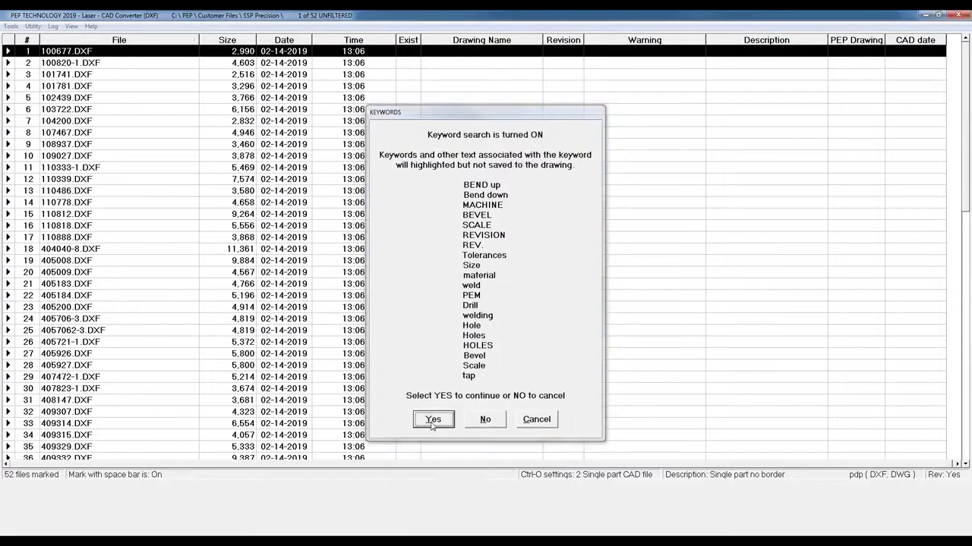
left_click(434, 322)
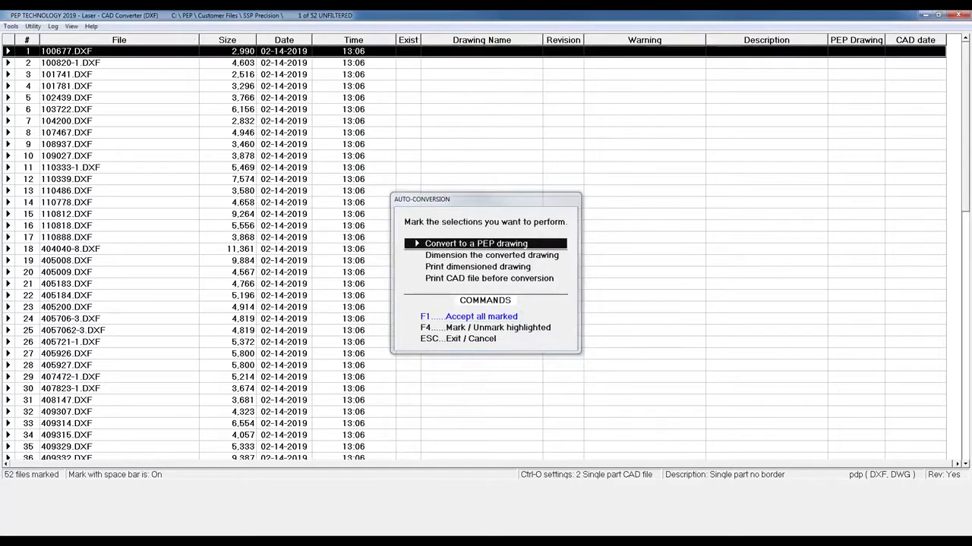
Assign material number 1025 and grade A36 to the marked files and run their conversion to completion
left_click(313, 239)
type("1025")
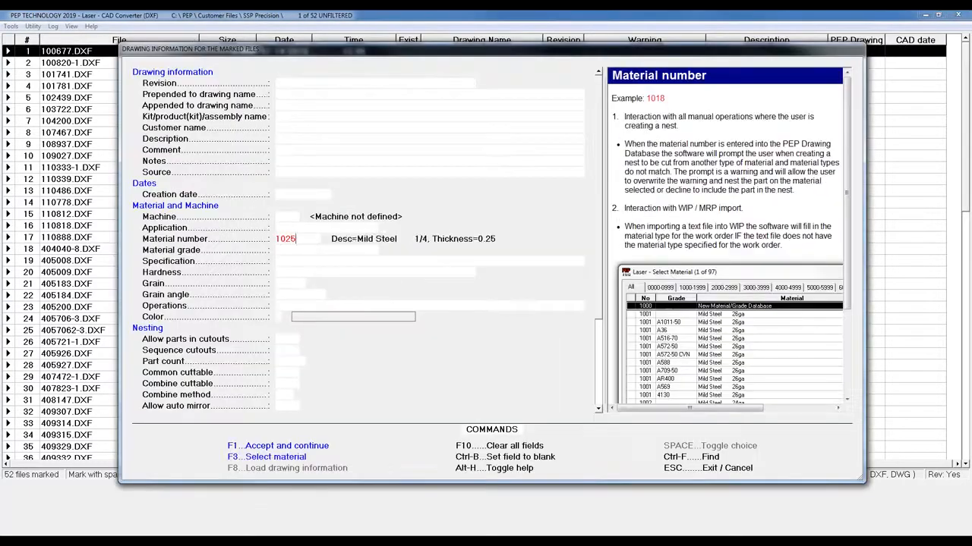
key("Return")
type("A36")
key("Return")
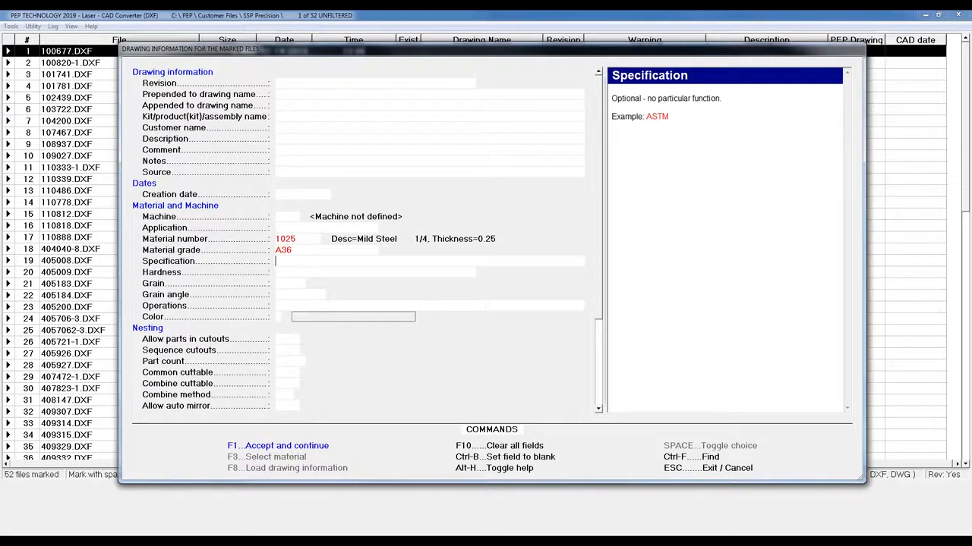
key("F1")
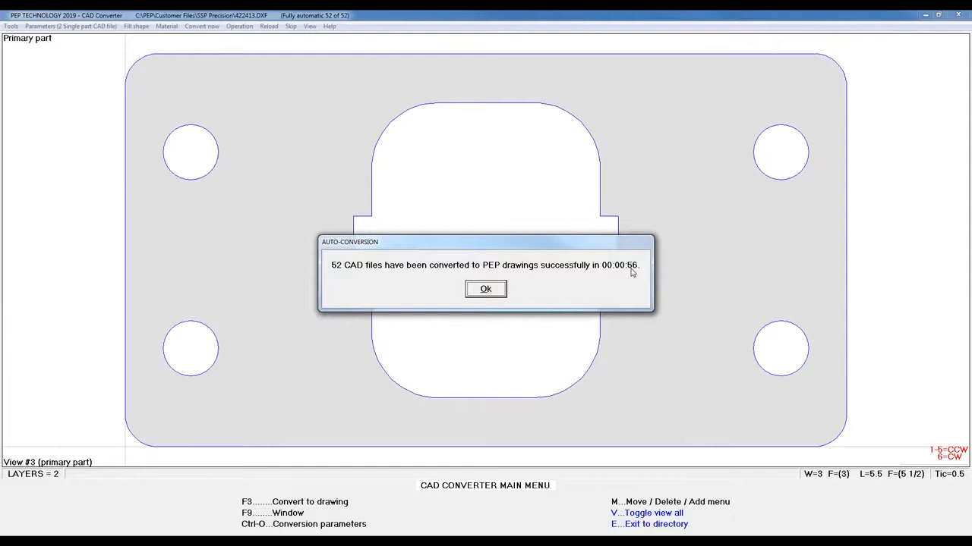
left_click(492, 290)
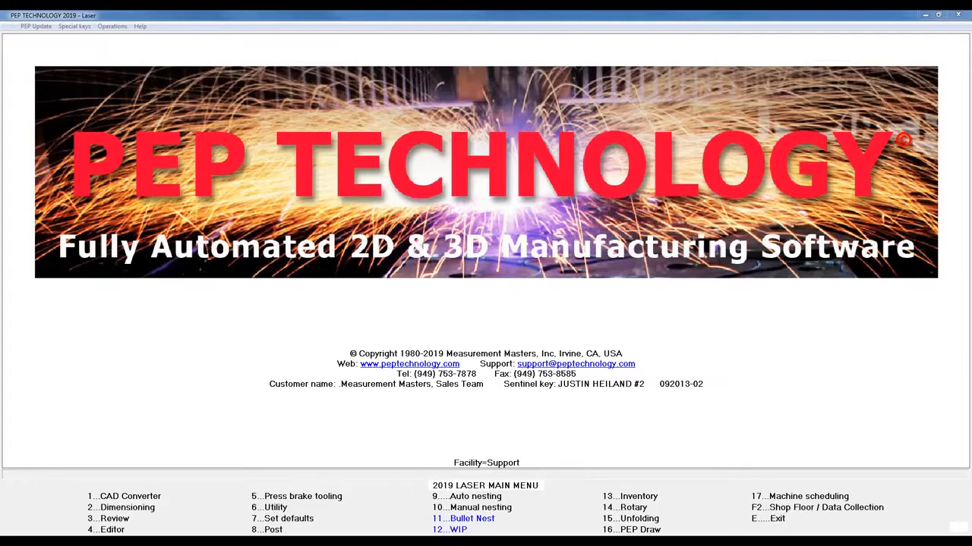
Fill a new Bullet Nest list with the item numbers and required quantities from cells C2:D55 of SSP.csv
left_click(446, 520)
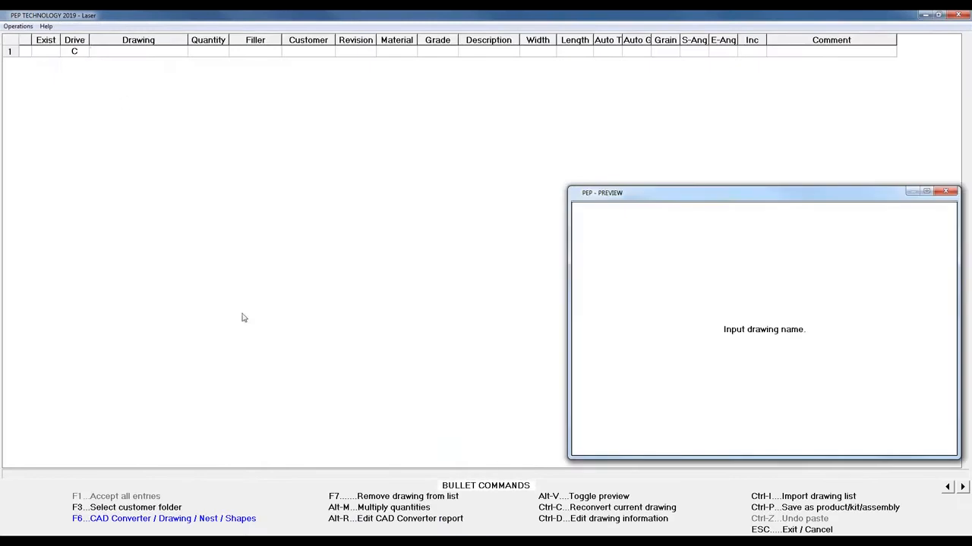
left_click_drag(0, 38, 492, 57)
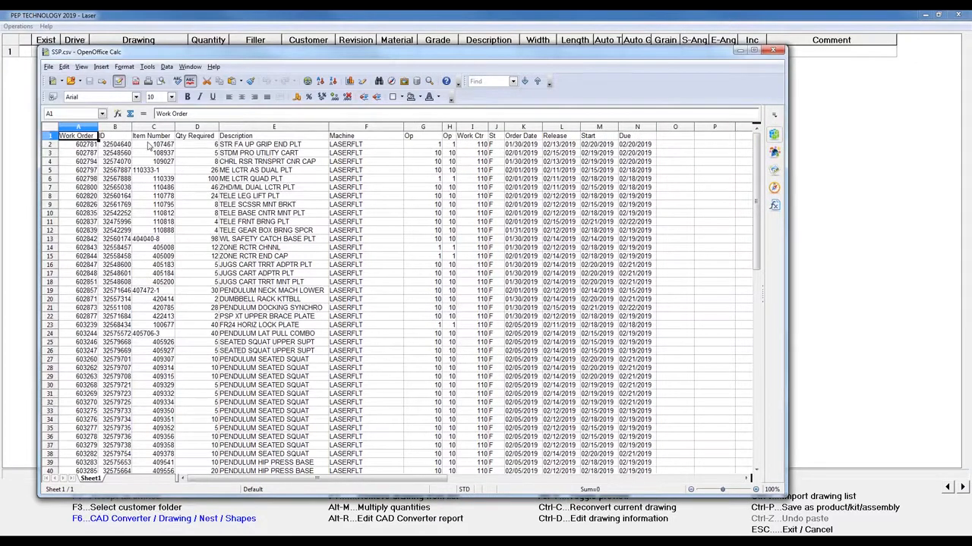
left_click_drag(151, 146, 196, 444)
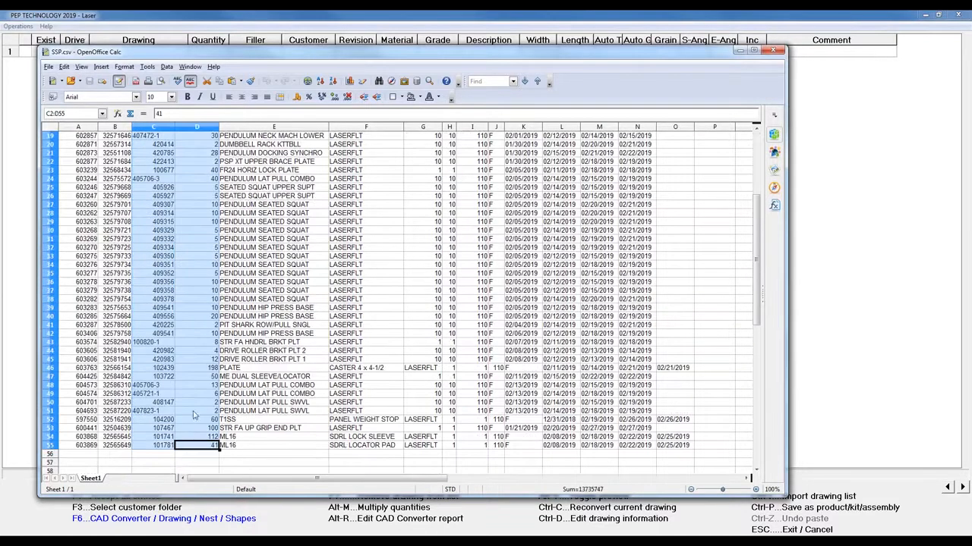
left_click(209, 13)
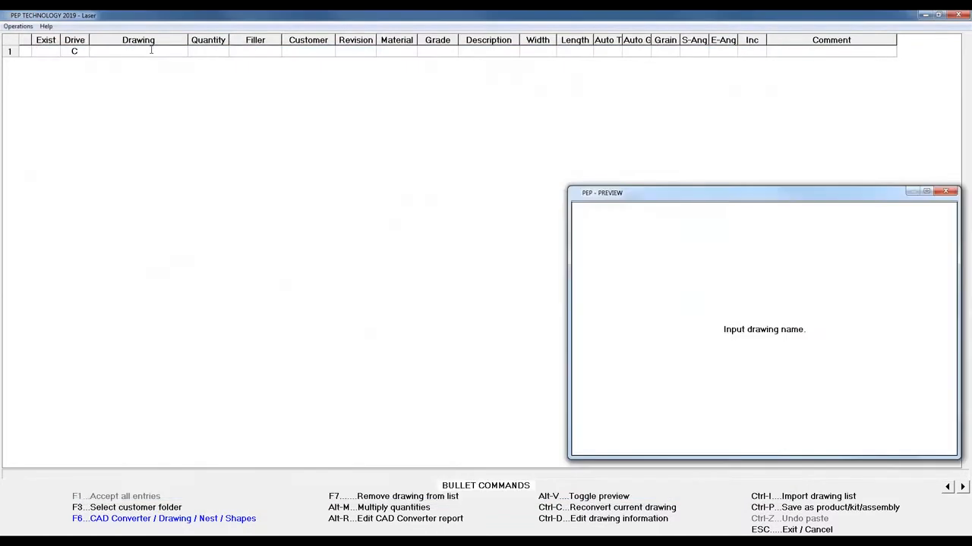
key("ctrl+v")
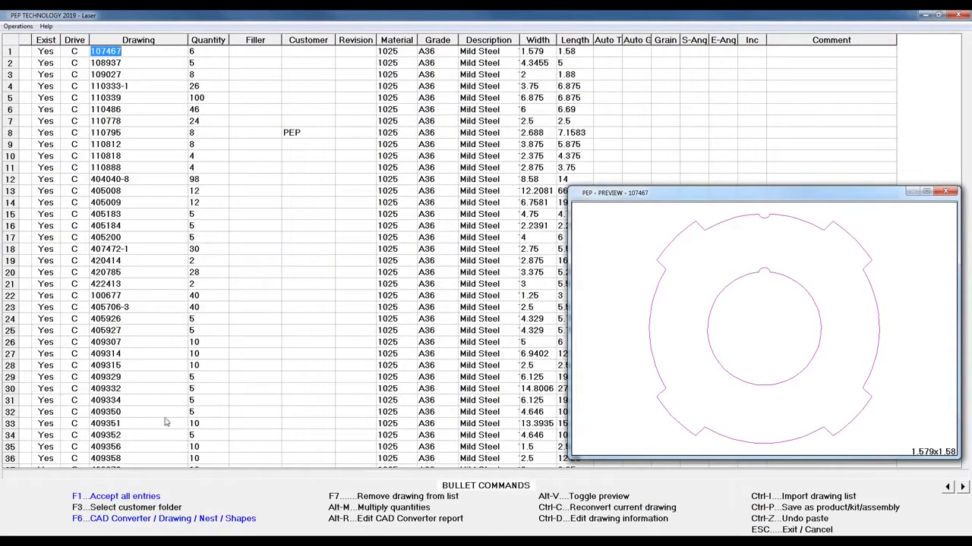
Accept the Bullet Nest drawing list, request a quote report for the nest, and accept all listed drawing operations
left_click(127, 501)
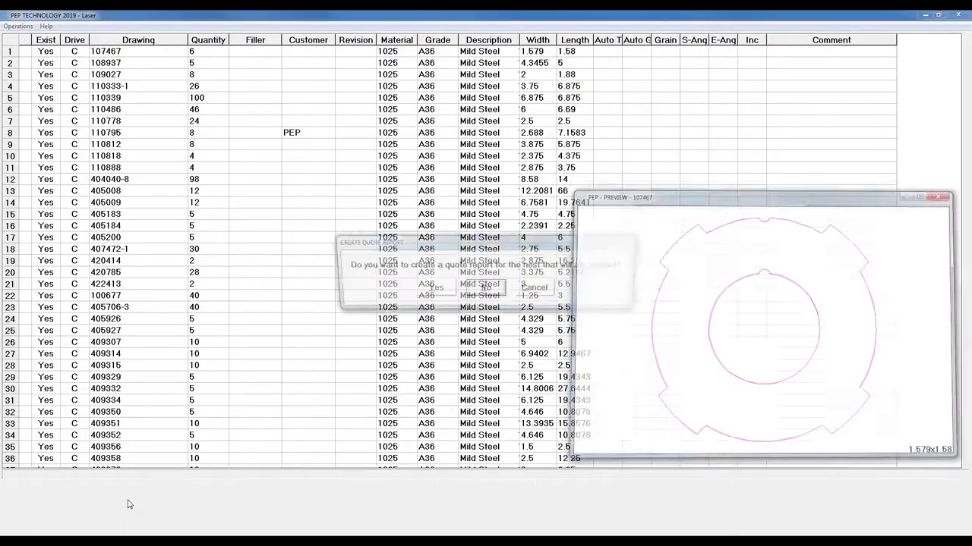
left_click(432, 289)
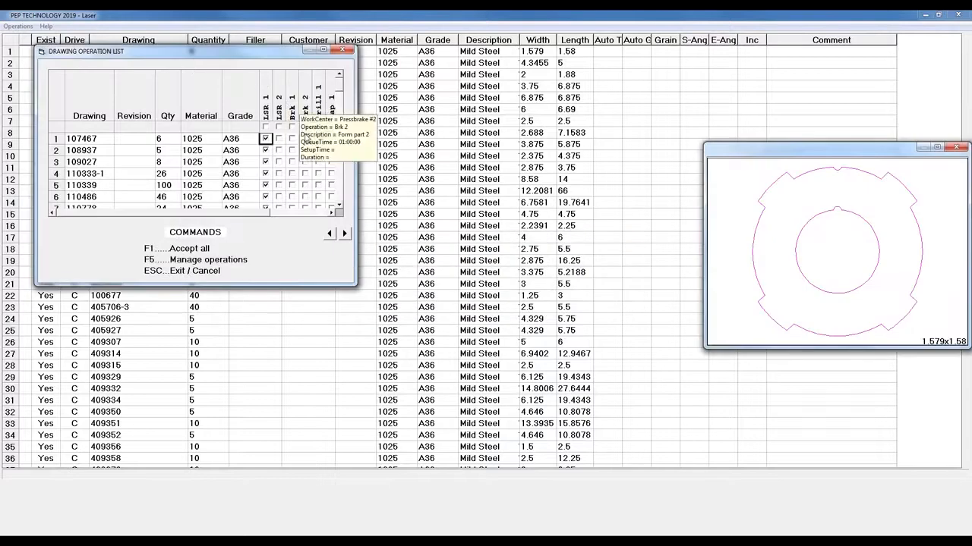
left_click(191, 251)
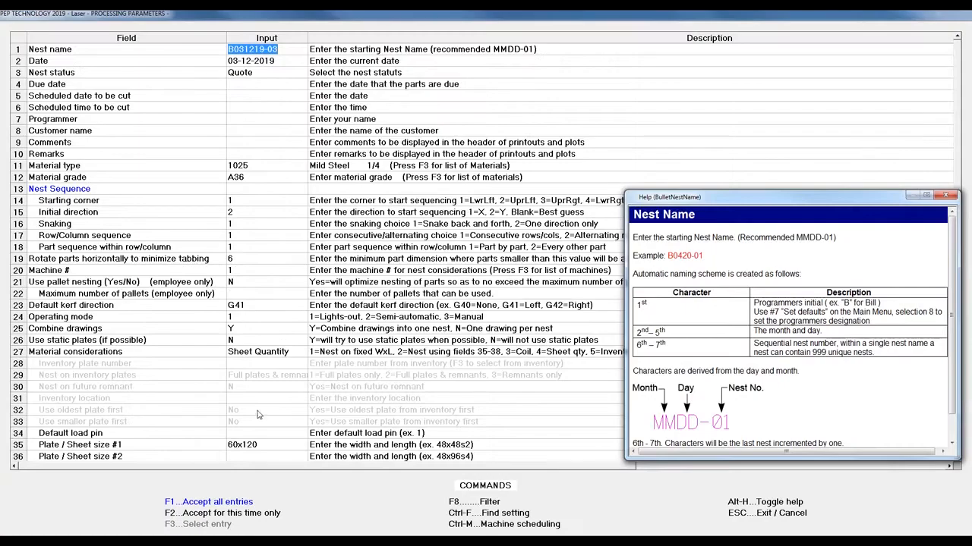
Set plate size #1 to 60x120s3, accept the processing parameters, and run the nesting
left_click(275, 446)
type("s3")
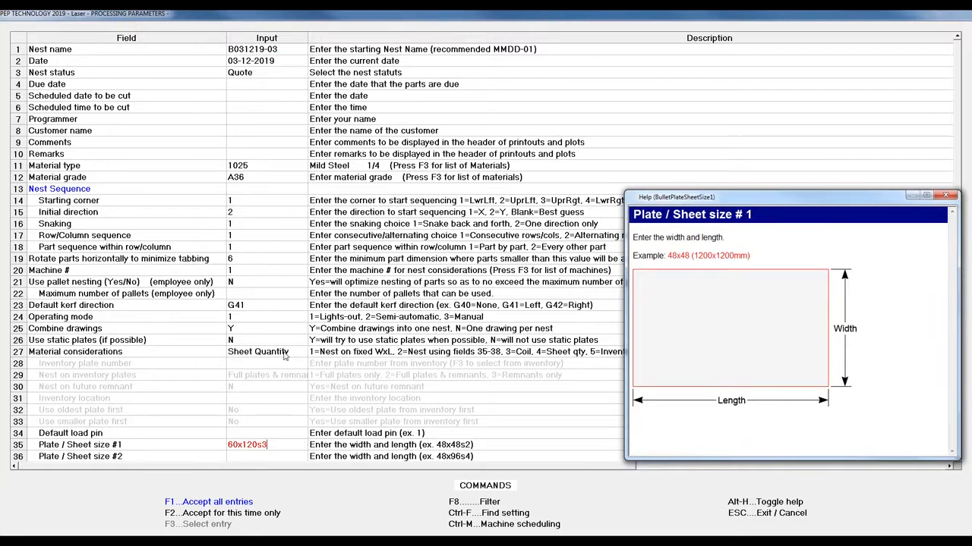
left_click(216, 502)
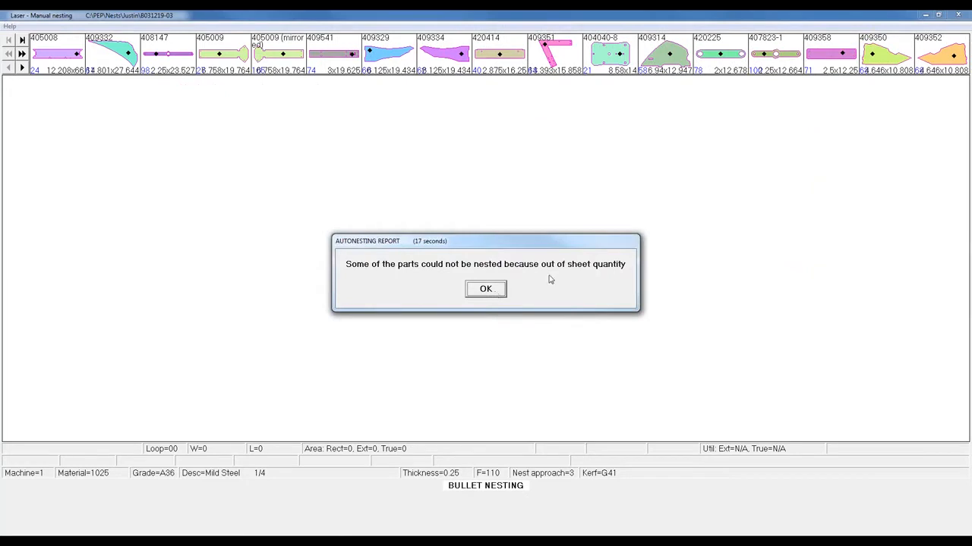
left_click(486, 290)
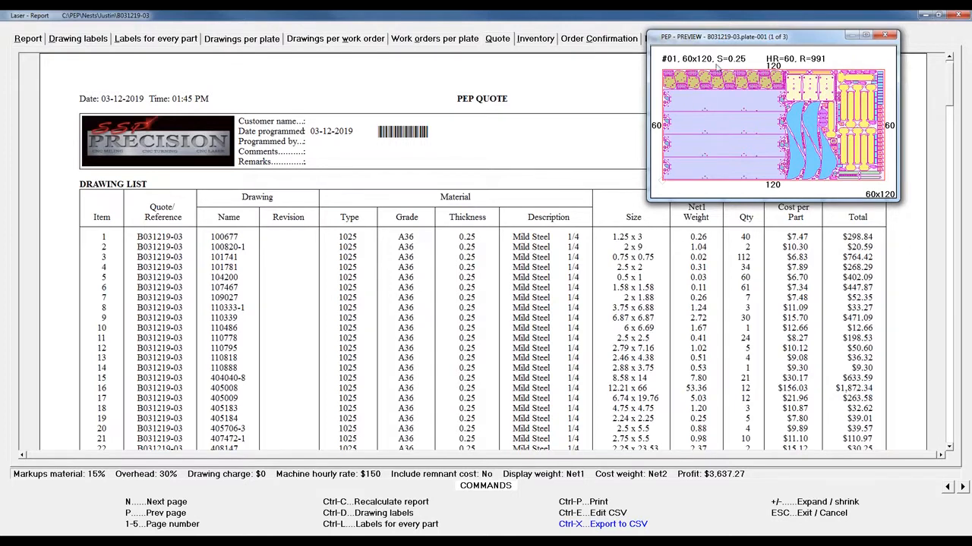
Examine the quote report's drawing list with its part costs and totals, moving the nest preview out of the way
left_click(759, 43)
left_click_drag(759, 43, 732, 77)
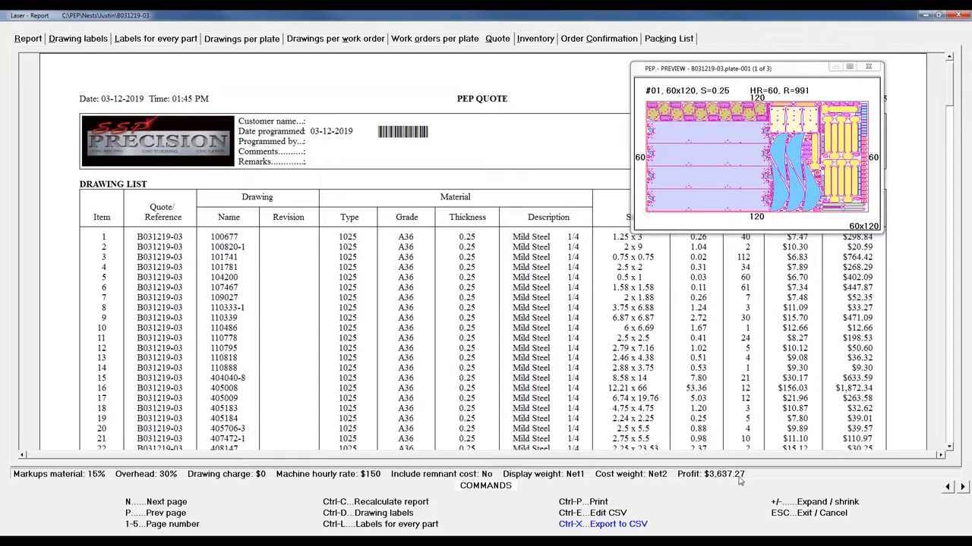
left_click_drag(710, 76, 684, 239)
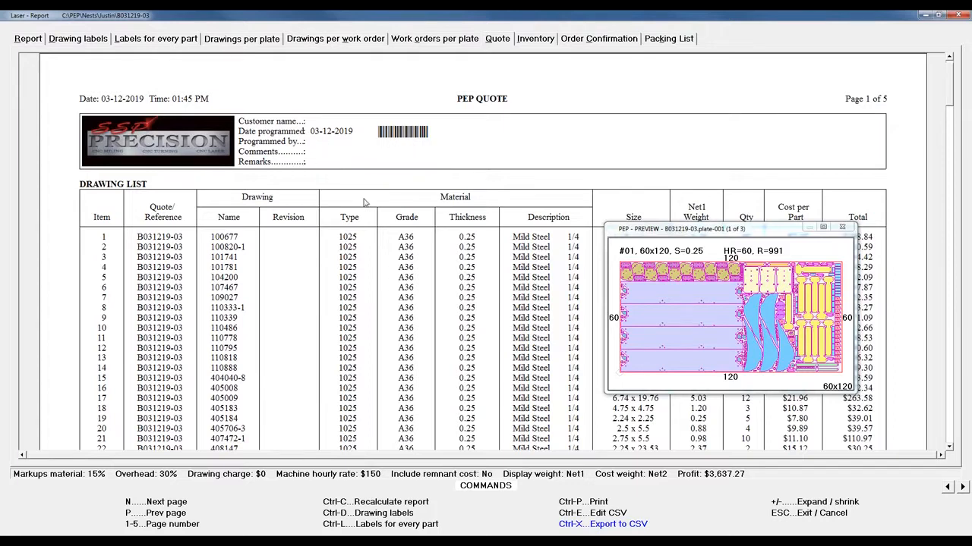
scroll(244, 205, "down", 2)
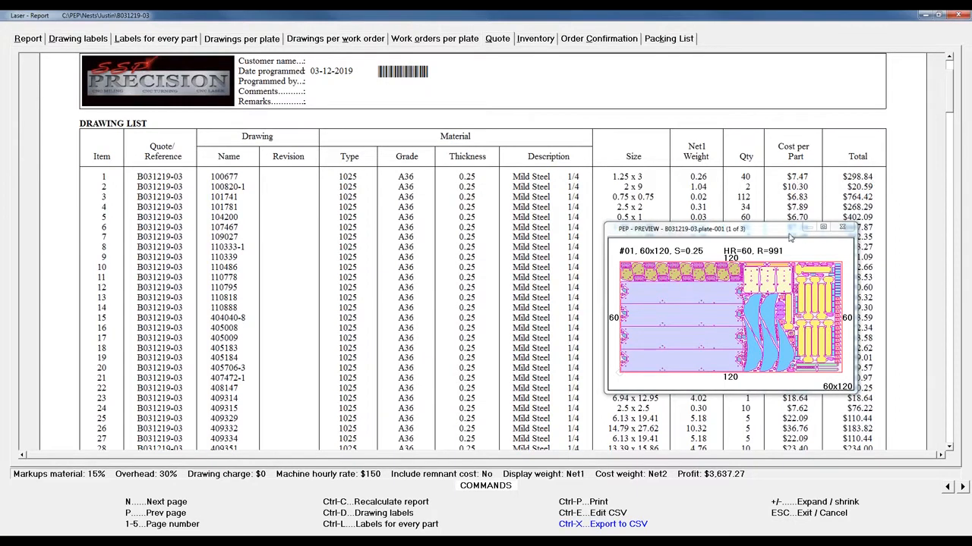
left_click_drag(790, 238, 771, 95)
scroll(817, 373, "down", 4)
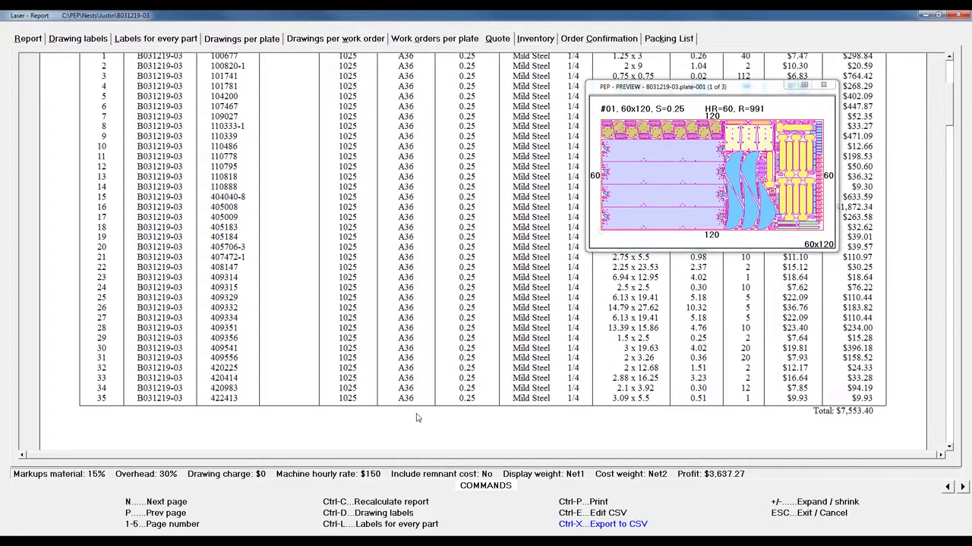
scroll(452, 327, "up", 1)
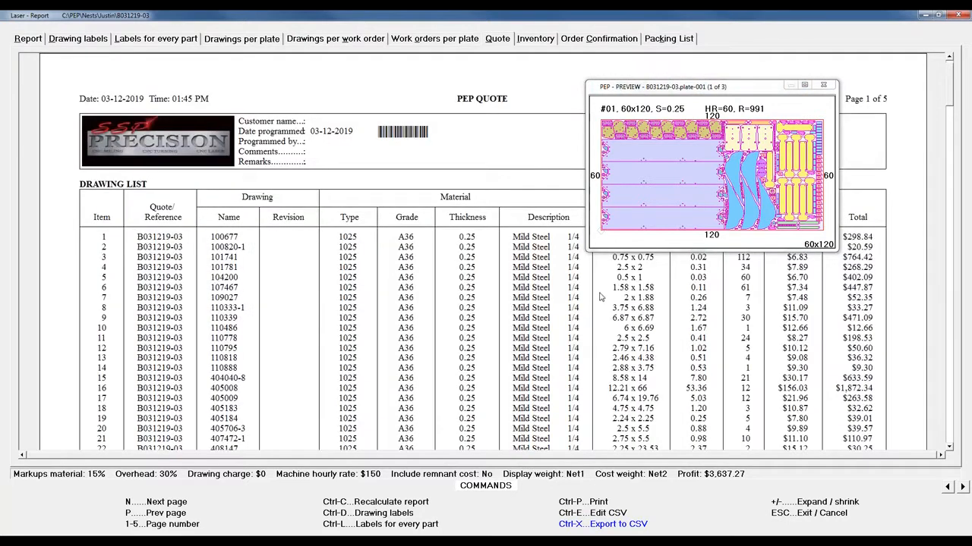
Open the quote report's recalculation settings and examine the job-costing entries from machine usage cost through freight cost per pound
left_click(361, 502)
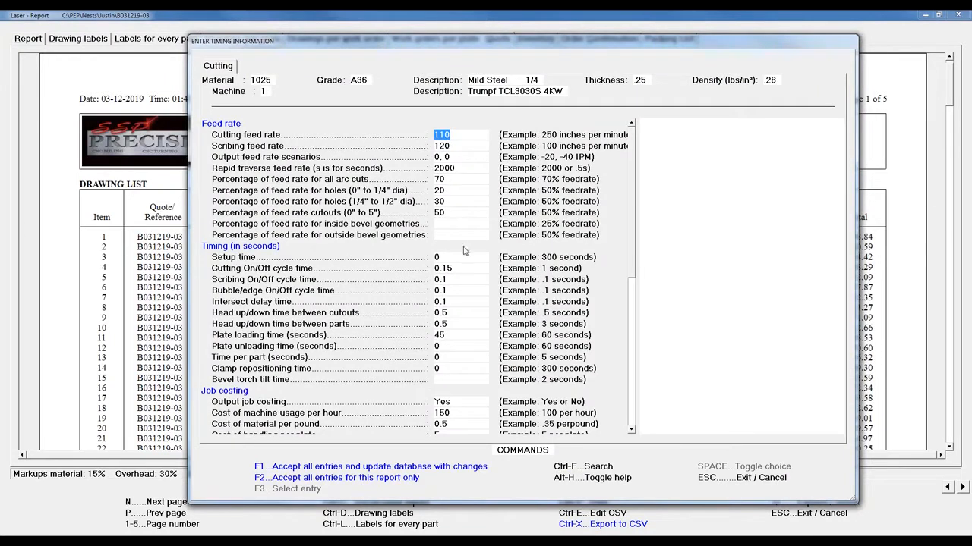
scroll(455, 339, "down", 4)
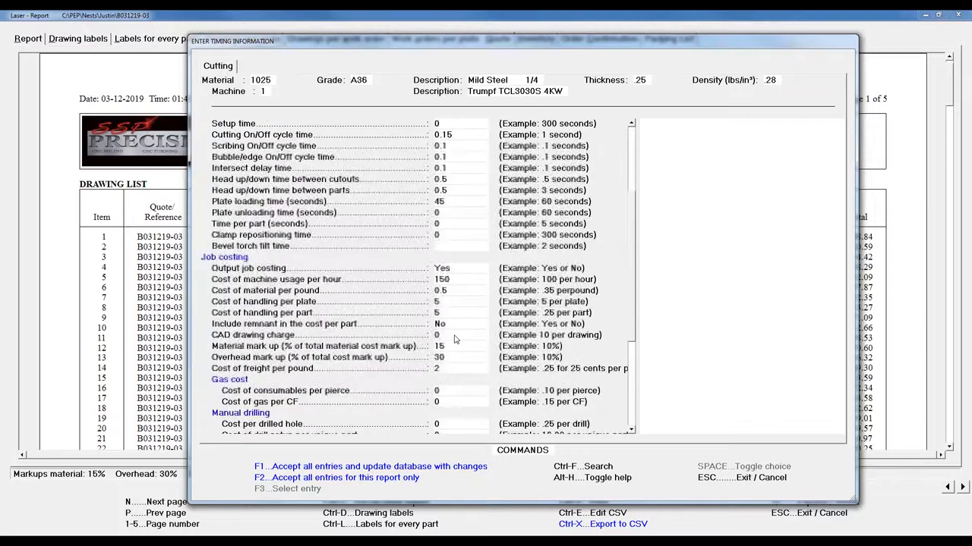
scroll(456, 340, "down", 3)
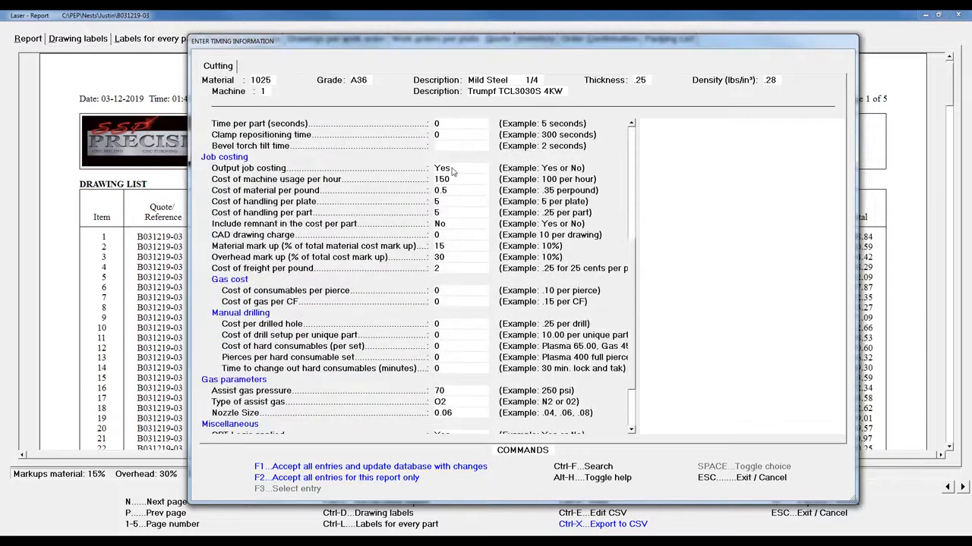
left_click(454, 170)
left_click(460, 180)
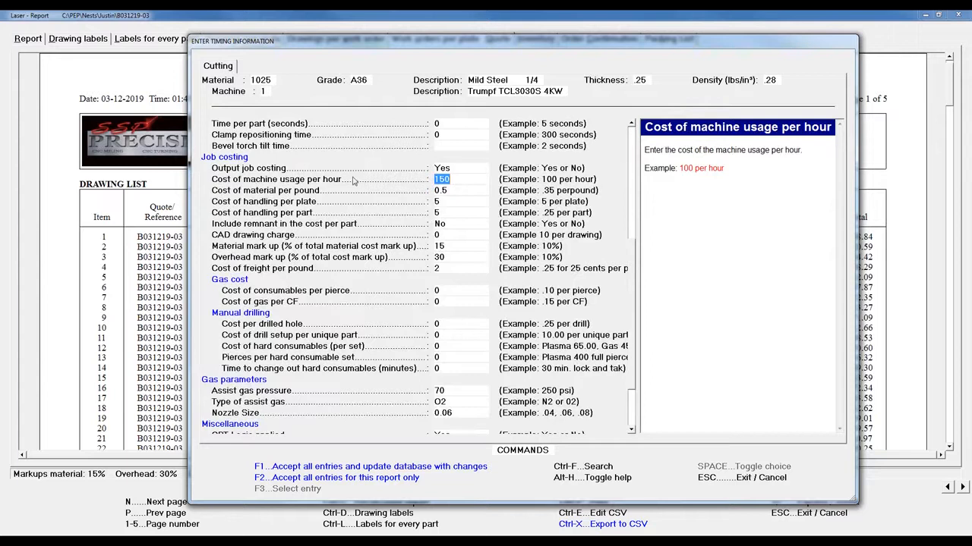
left_click(455, 192)
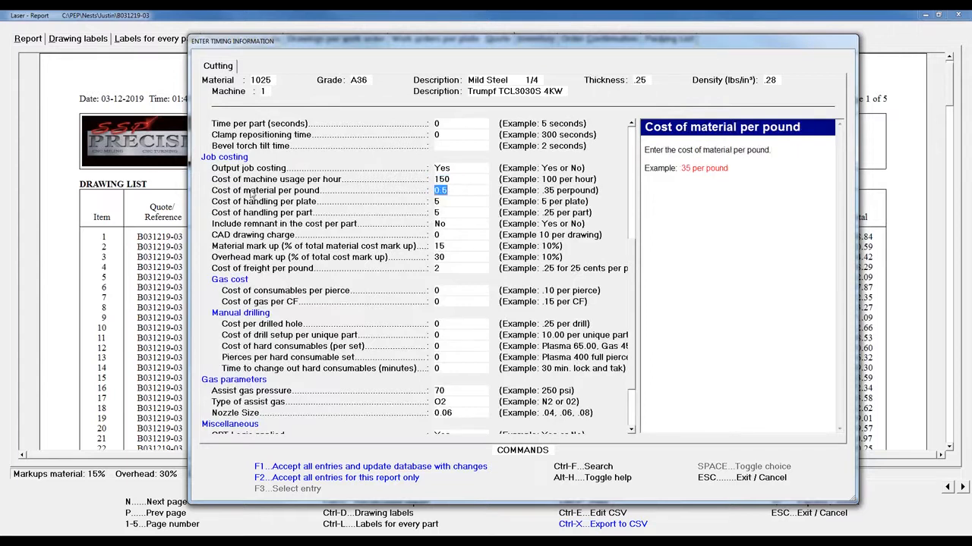
left_click(446, 207)
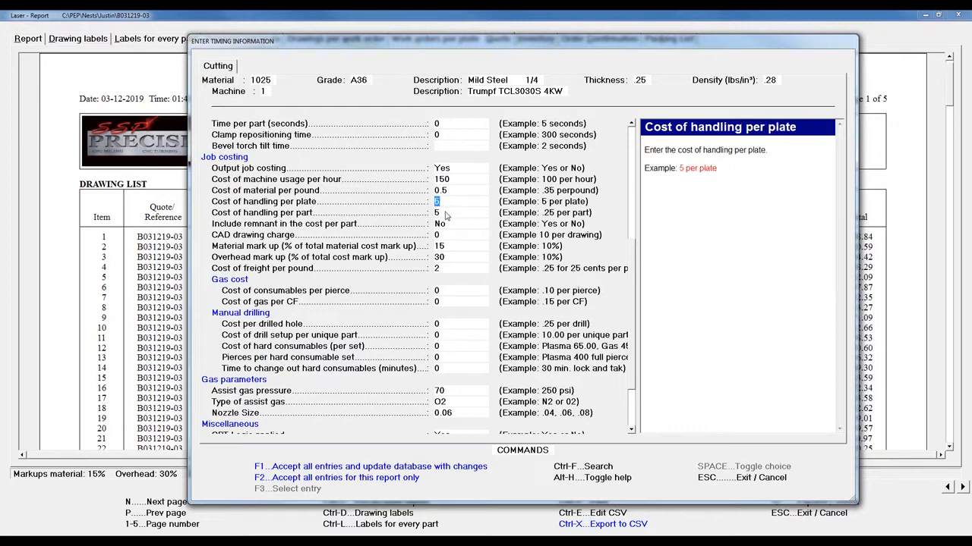
left_click(446, 215)
left_click(453, 221)
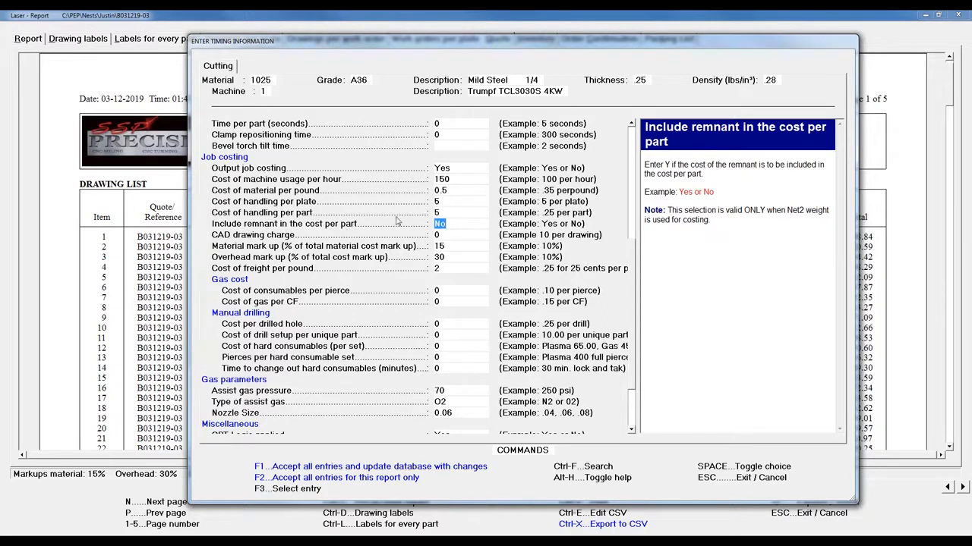
left_click(451, 236)
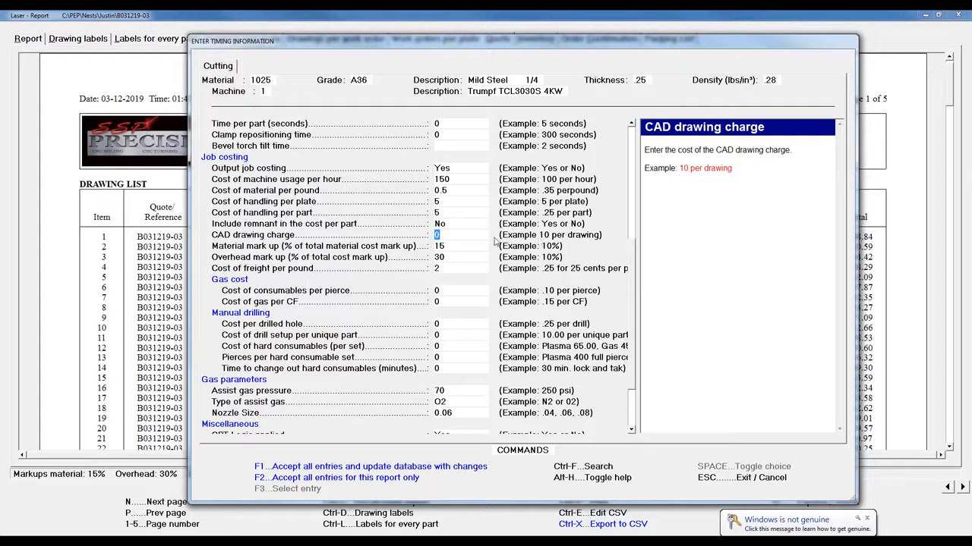
left_click(453, 247)
left_click(449, 259)
key("Up")
left_click(450, 259)
left_click(447, 270)
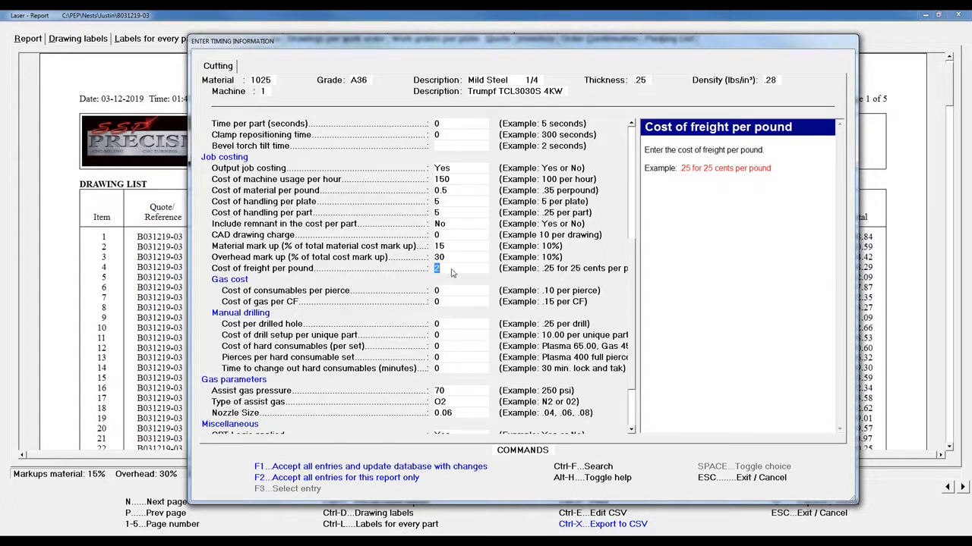
left_click(459, 180)
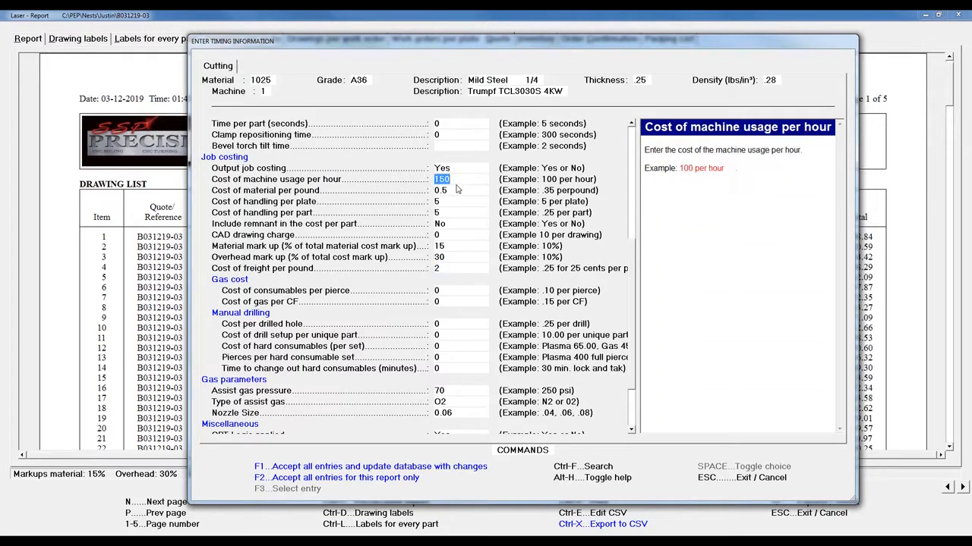
Set the cost of machine usage to 130 per hour for this report only and check the recalculated quote total
type("1")
left_click_drag(644, 45, 574, 46)
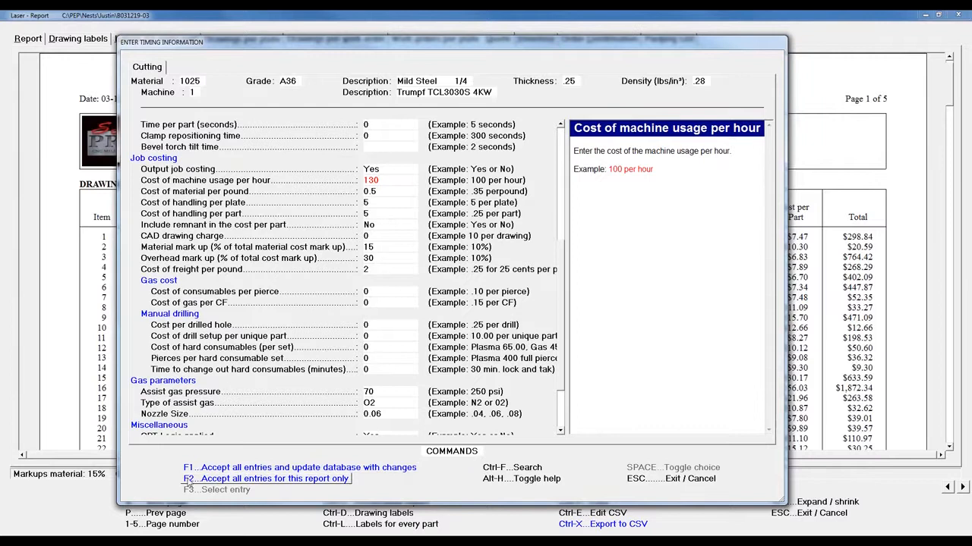
left_click(297, 480)
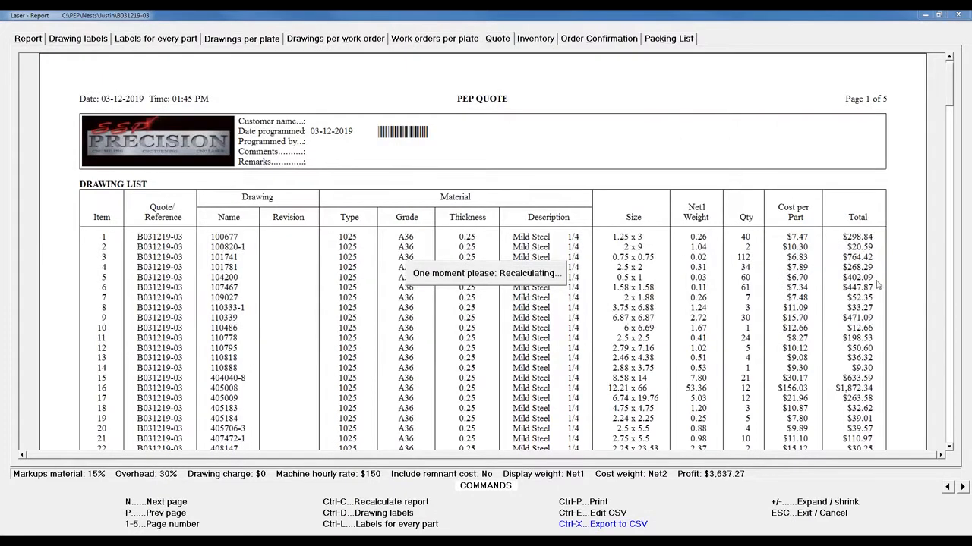
scroll(888, 332, "down", 5)
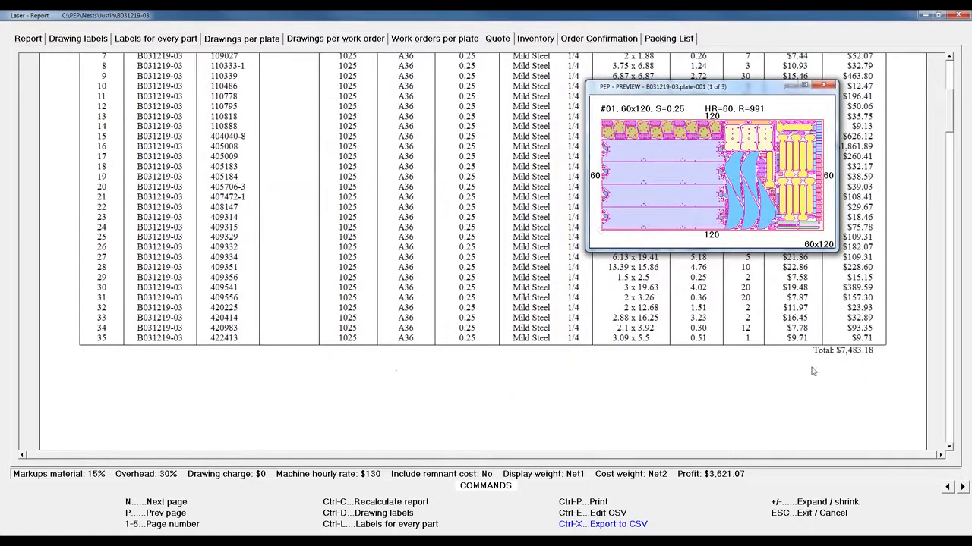
Reopen the report's recalculation settings, examine the entries from job costing through the weight types, and return to the quote report
left_click(394, 504)
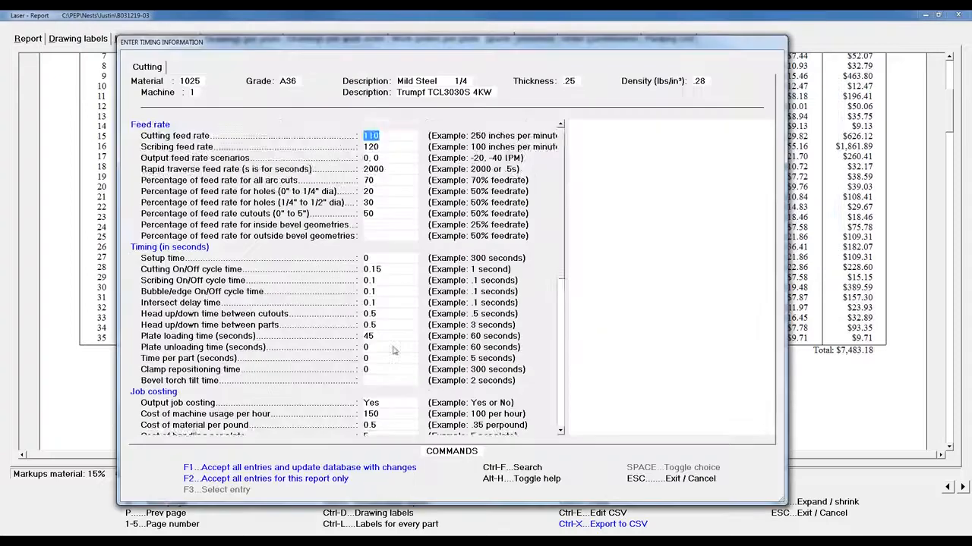
scroll(392, 350, "down", 8)
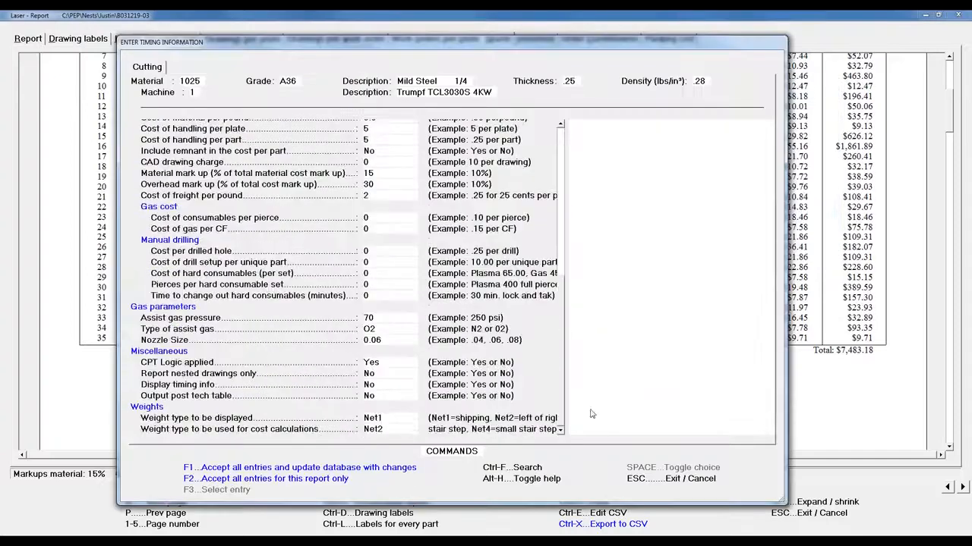
key("F2")
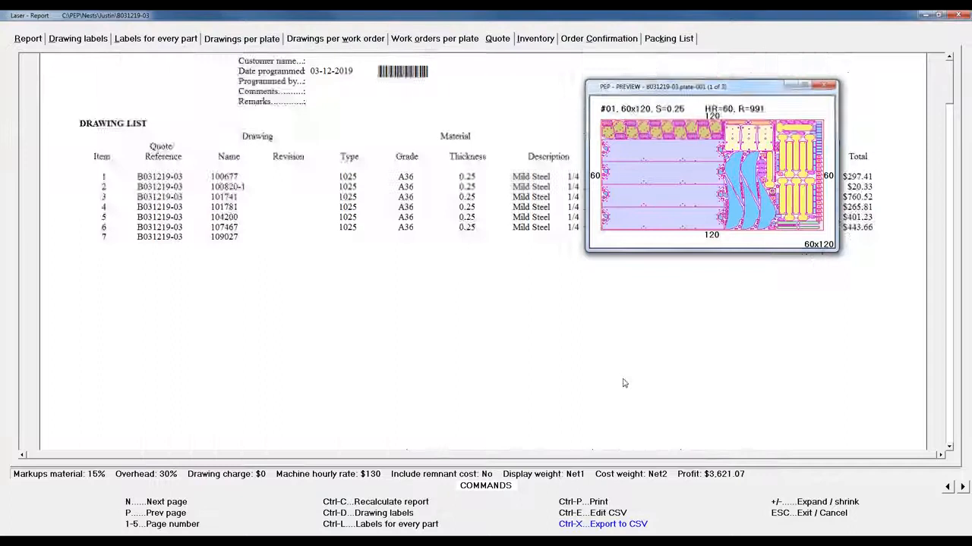